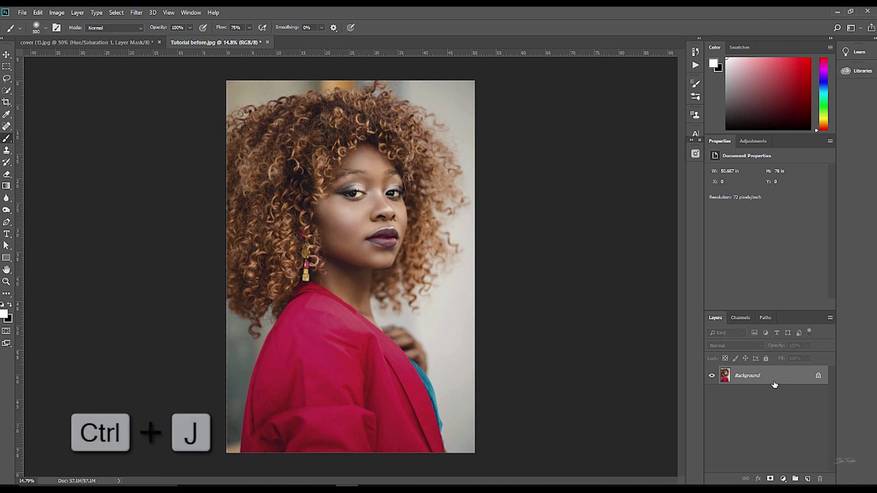
Duplicate the Background layer and add a Gradient Map adjustment layer above the copy.
key("ctrl+j")
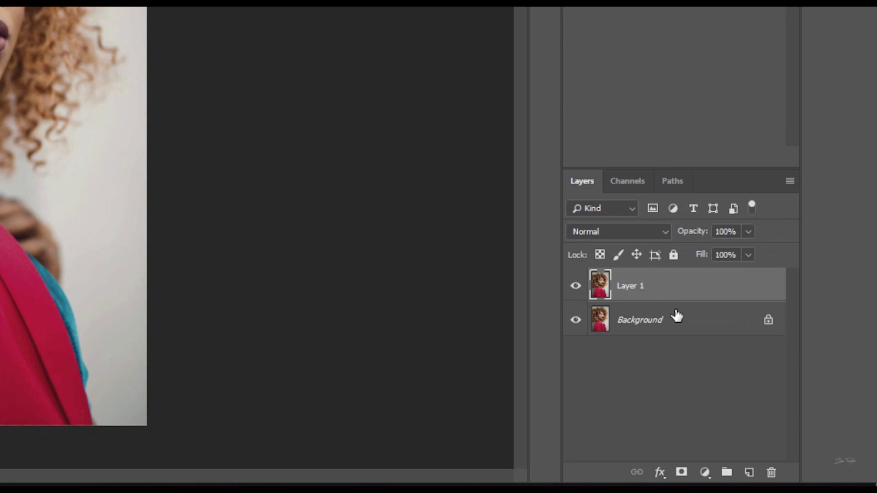
left_click(704, 474)
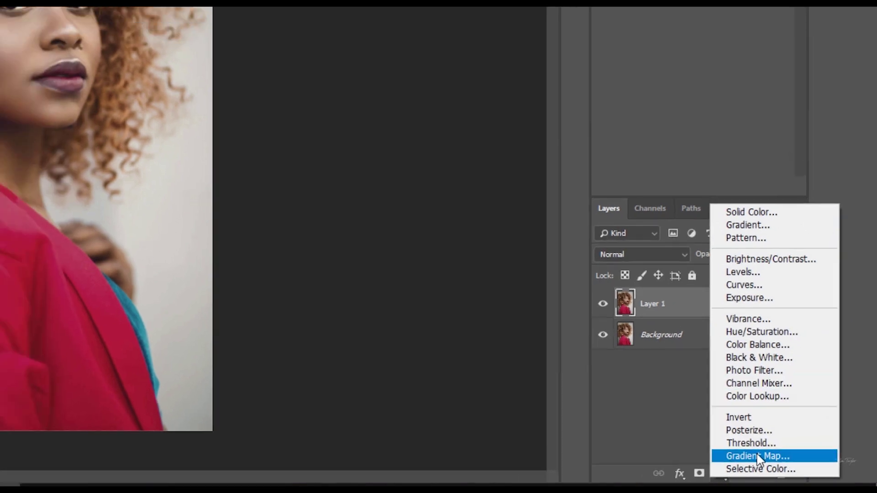
left_click(746, 452)
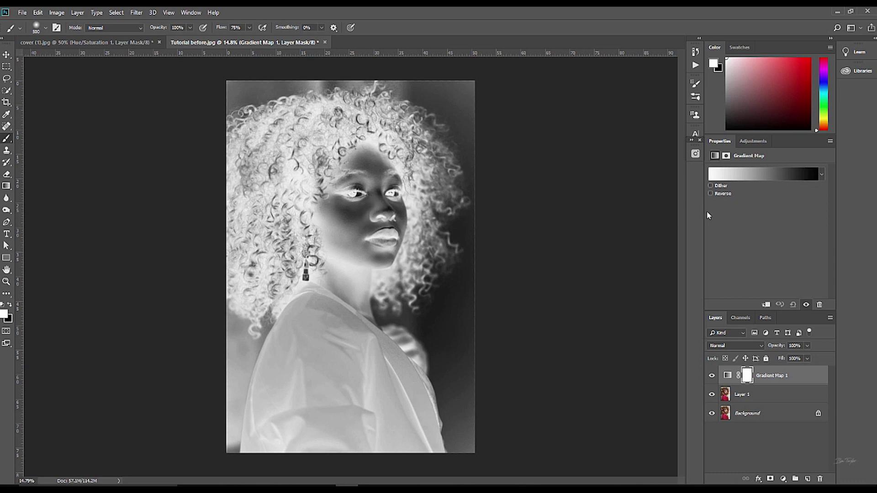
Try the Red, Green and Blue, Red, Yellow presets, and apply the Violet, Orange preset to the gradient map.
left_click(756, 179)
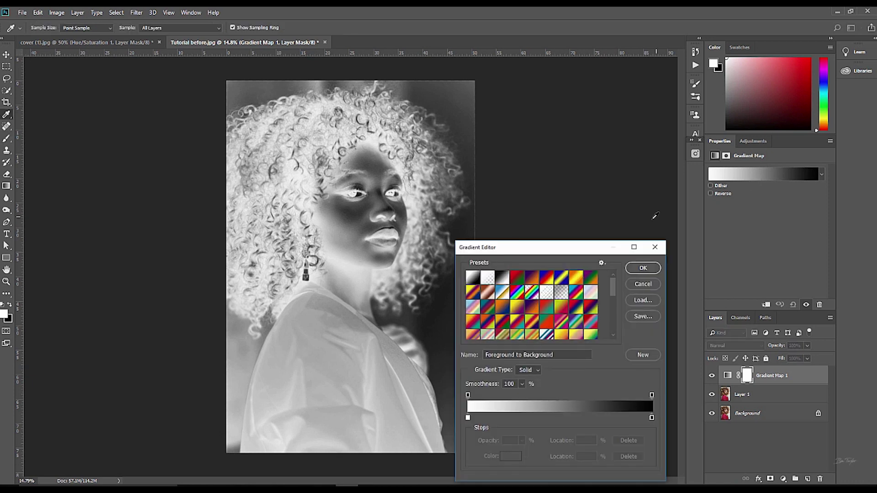
left_click_drag(579, 246, 587, 120)
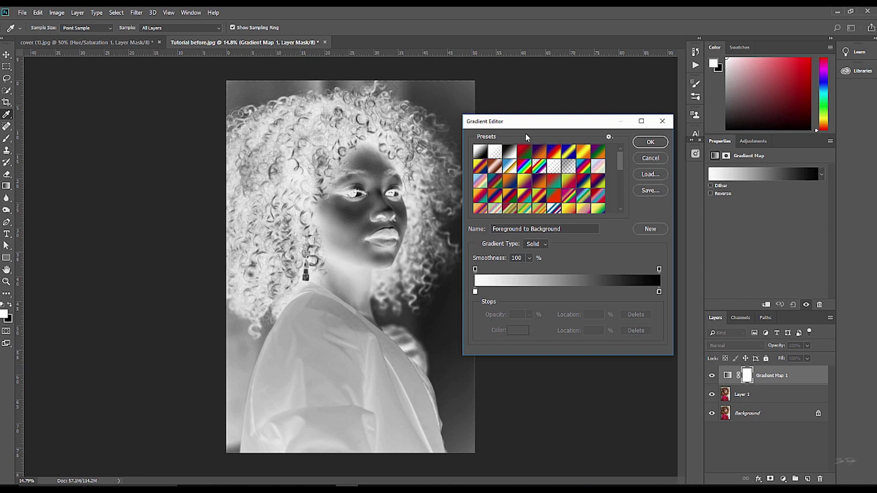
left_click_drag(534, 121, 547, 89)
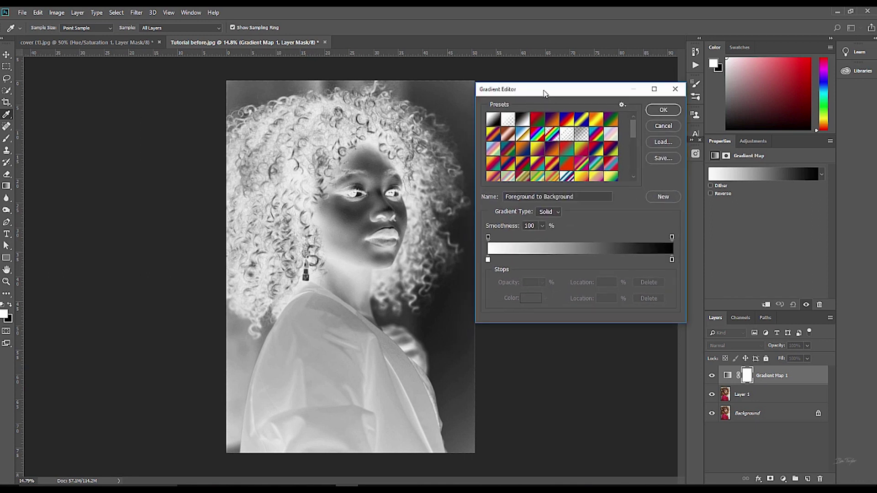
left_click(537, 122)
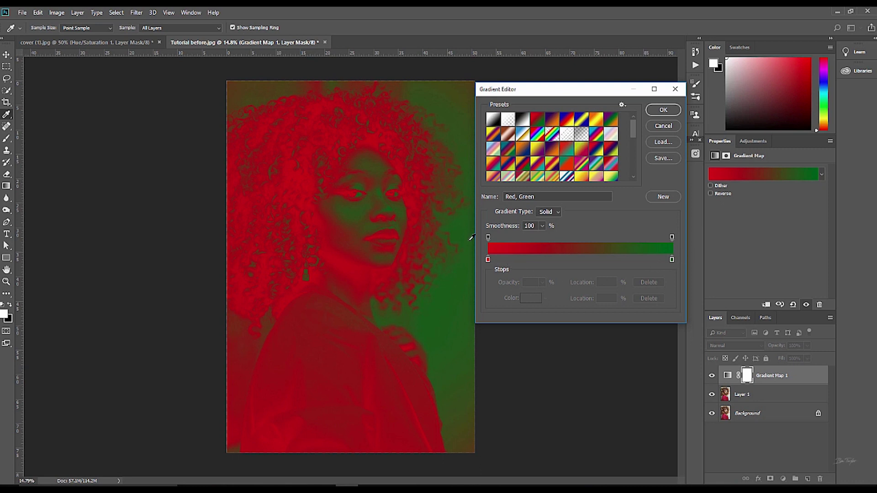
left_click(549, 127)
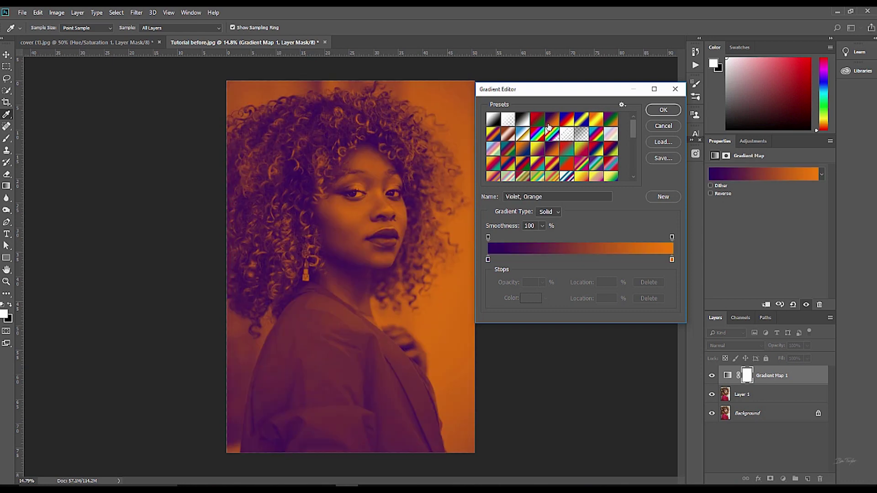
left_click(571, 122)
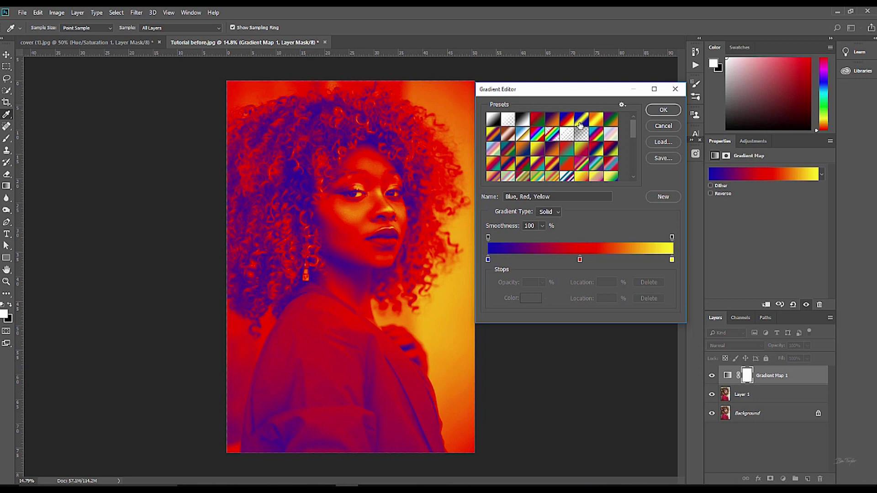
left_click(551, 125)
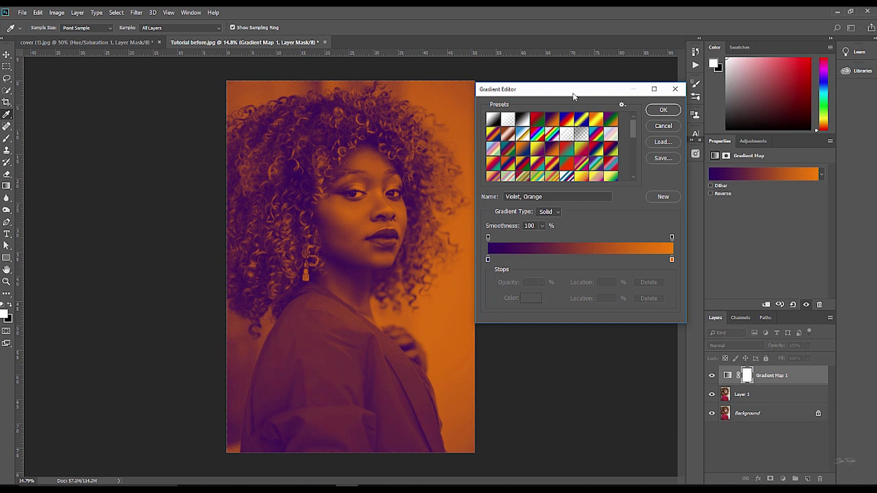
left_click_drag(573, 93, 564, 111)
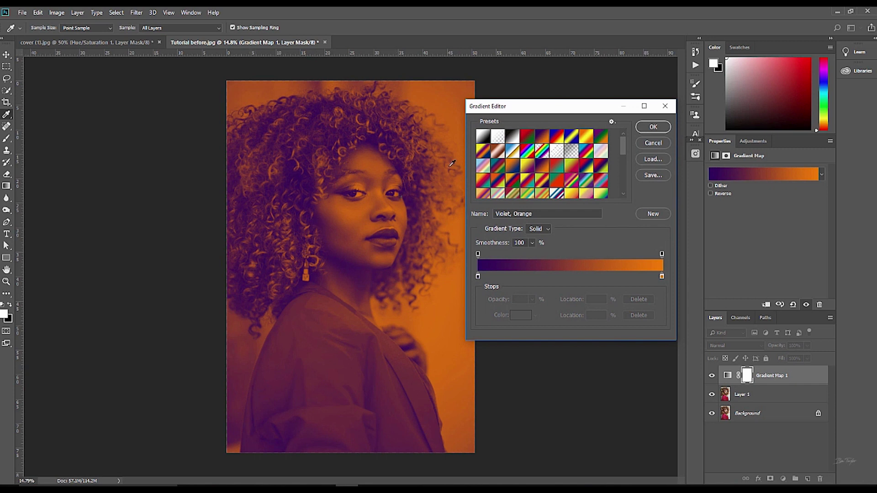
left_click_drag(548, 112, 551, 89)
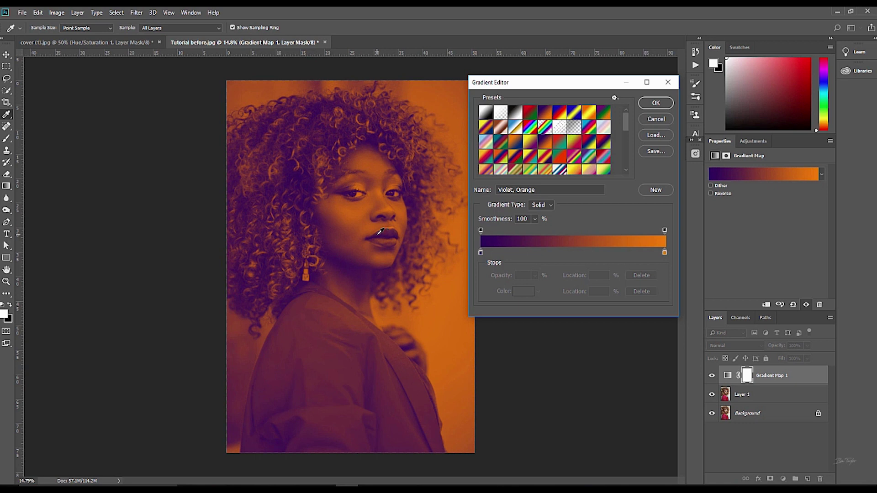
left_click(665, 106)
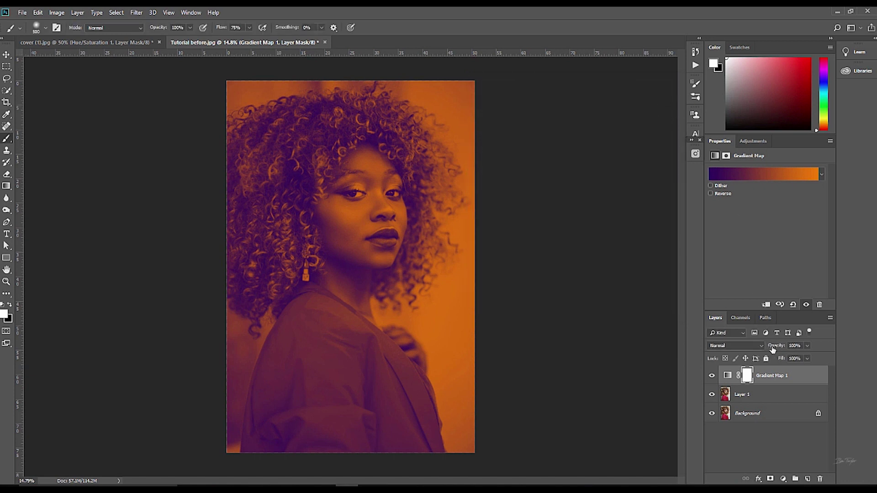
Lower the Gradient Map layer's opacity to 20% and compare the portrait with the layer hidden and shown.
left_click_drag(772, 349, 736, 348)
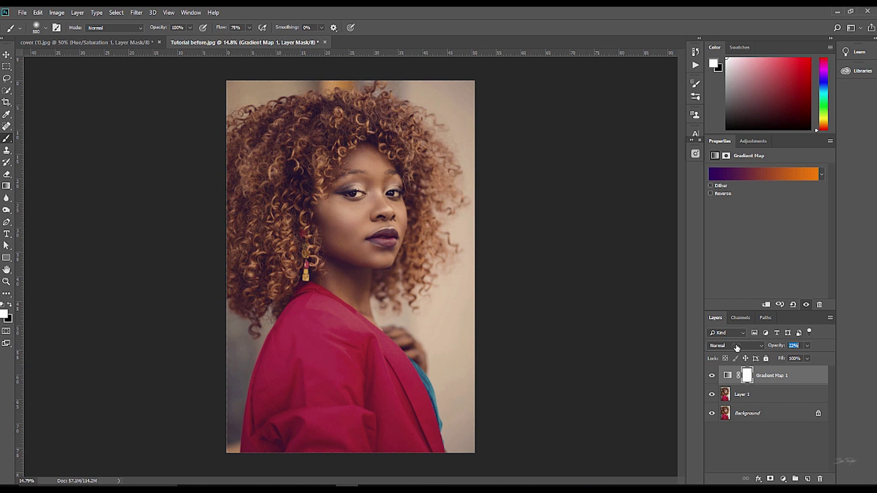
left_click_drag(736, 347, 736, 348)
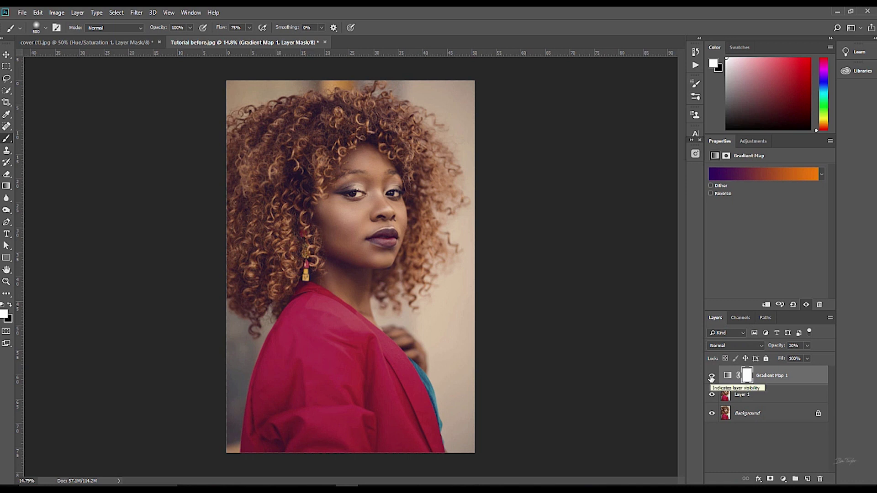
left_click(711, 376)
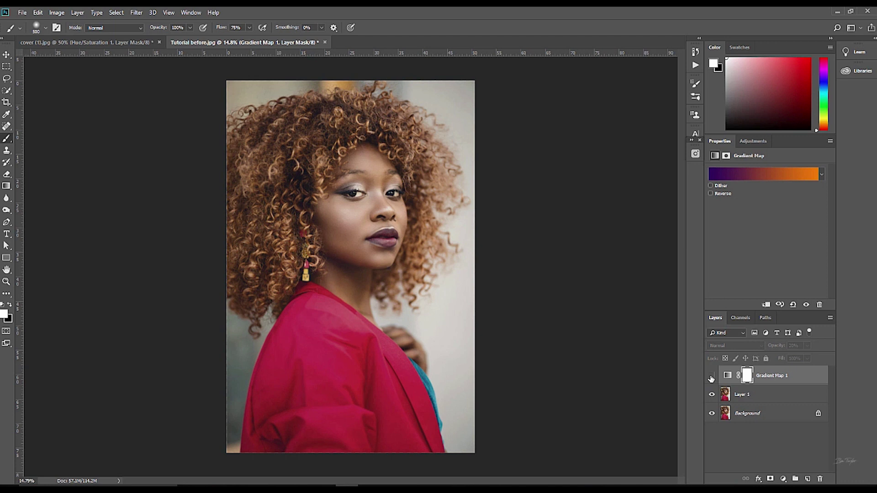
left_click(711, 376)
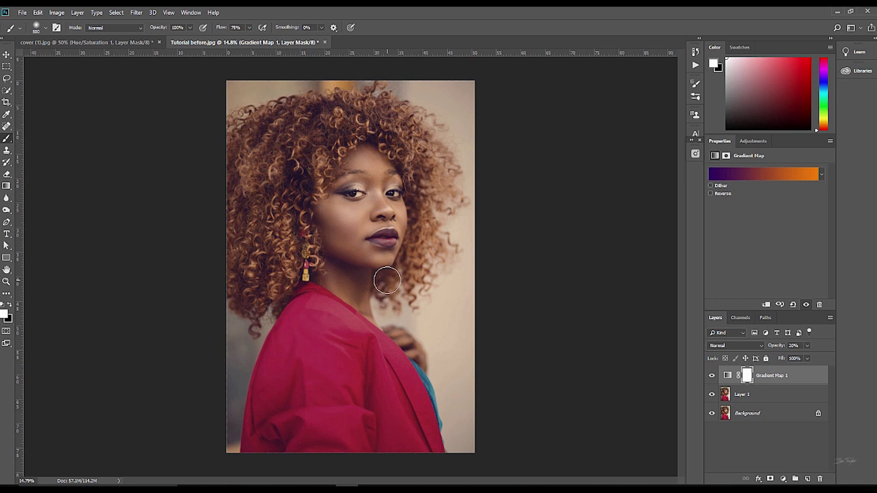
Delete the Gradient Map layer and add a new Gradient Map adjustment layer above Layer 1.
left_click(807, 382)
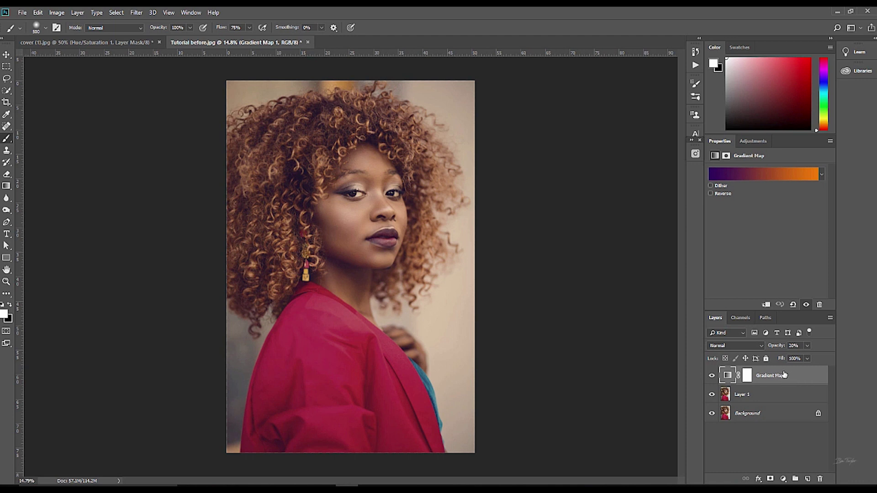
key("Delete")
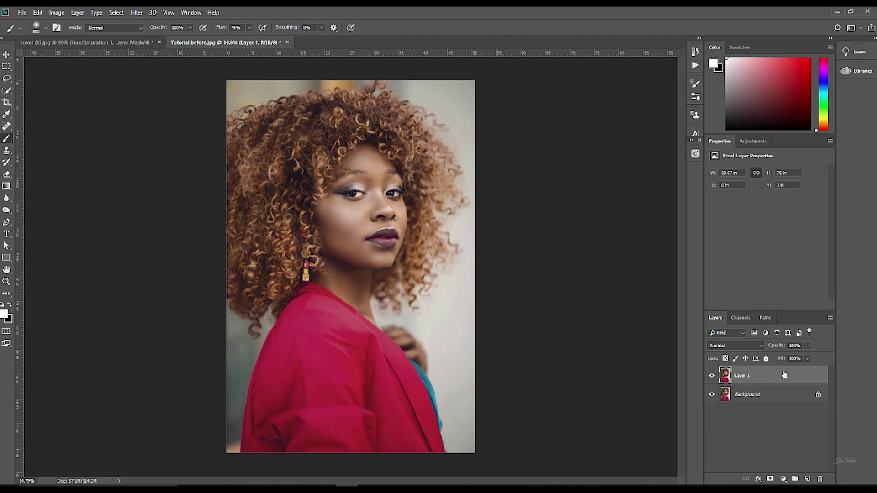
left_click(783, 479)
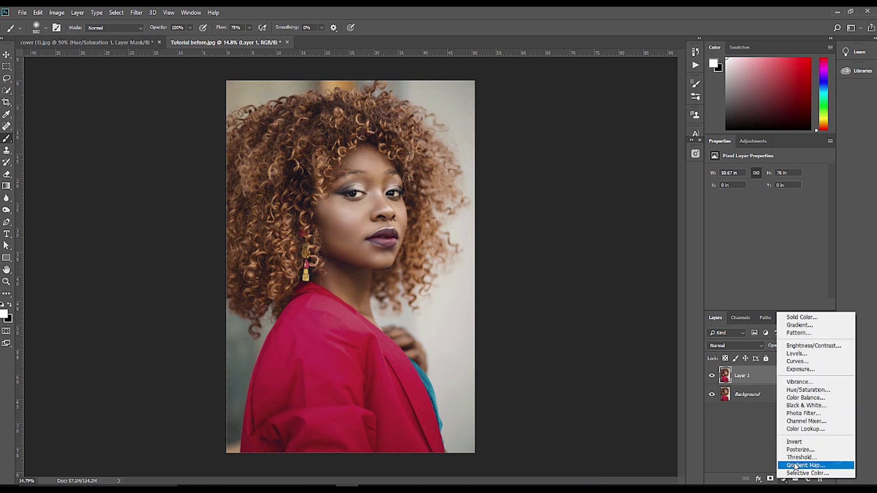
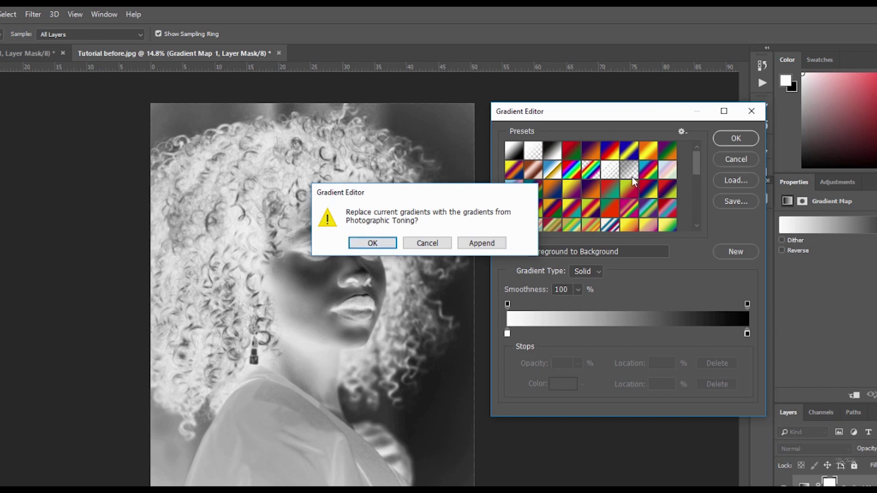
Append the Photographic Toning gradients to the existing gradient presets.
left_click(481, 243)
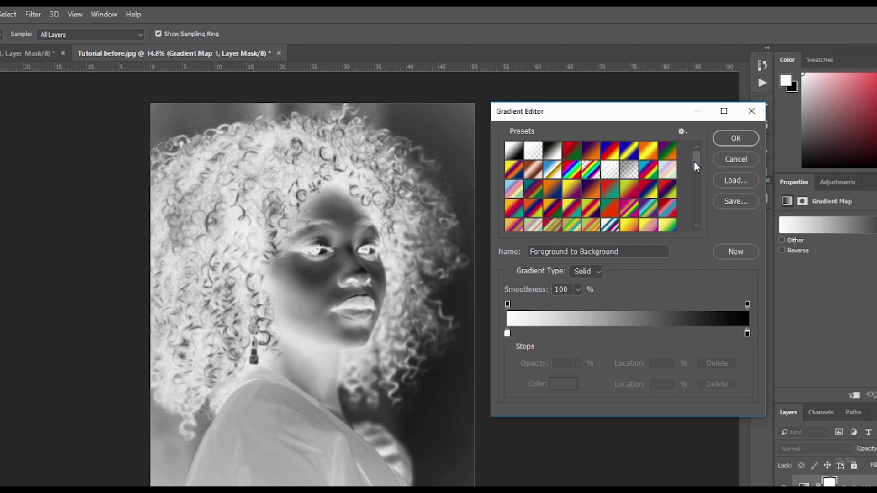
left_click_drag(695, 163, 697, 184)
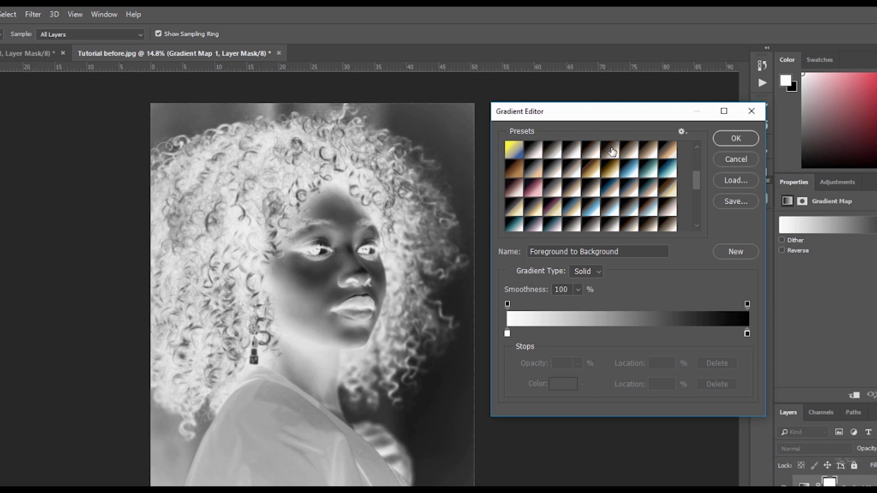
mouse_move(695, 183)
left_mouse_down()
mouse_move(695, 221)
mouse_move(694, 177)
mouse_move(696, 197)
left_mouse_up()
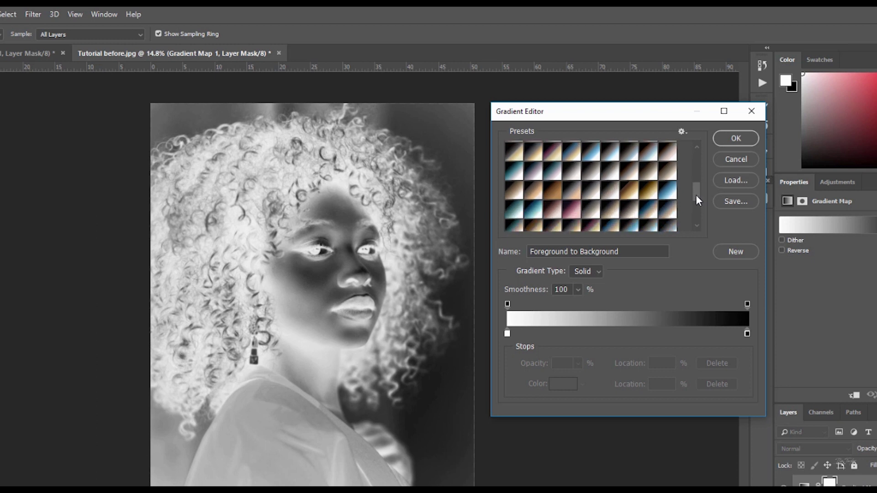
Compare toning presets such as Sepia 4, Sepia 5 and Sepia 2, and apply Sepia Antique to the gradient map.
left_click(511, 197)
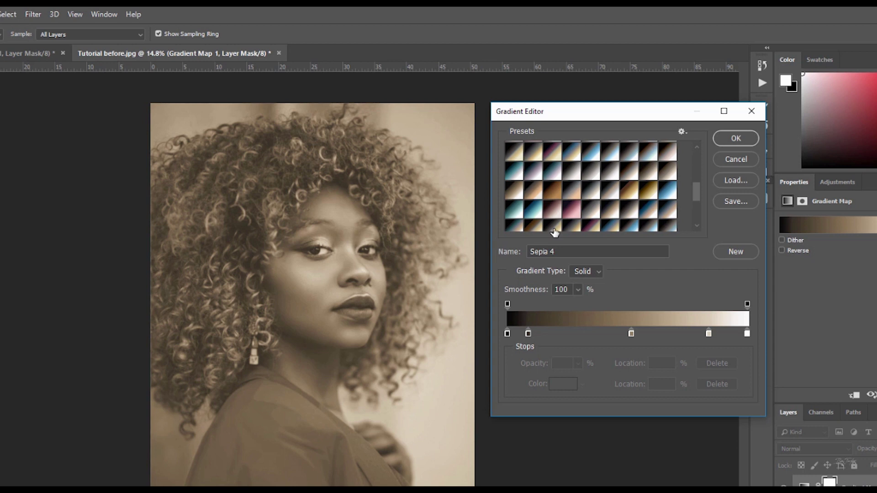
left_click(533, 198)
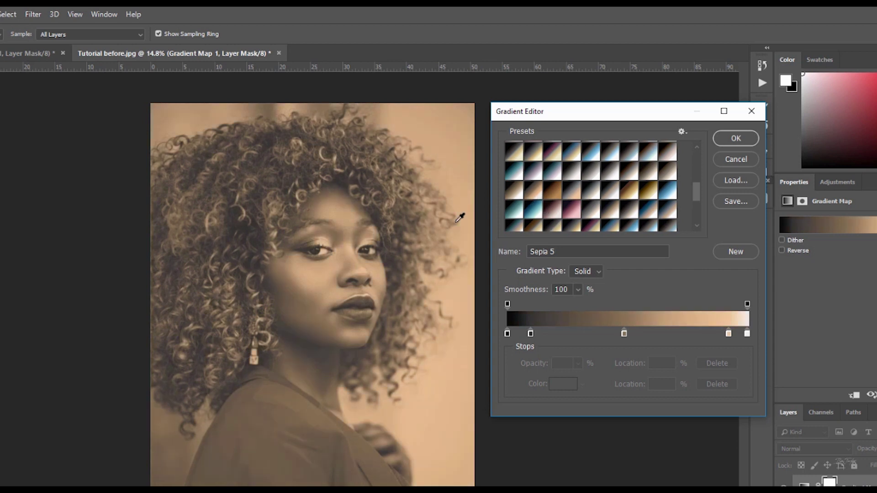
left_click(553, 196)
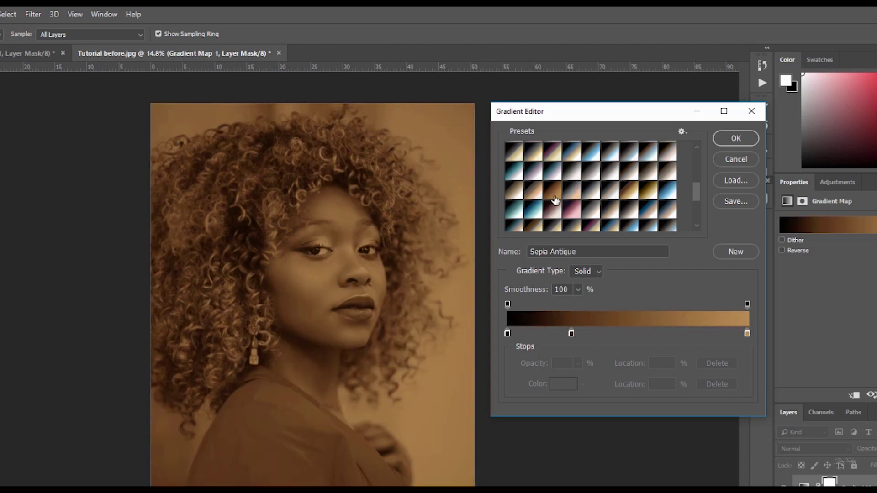
left_click(570, 198)
left_click(629, 184)
left_click(653, 175)
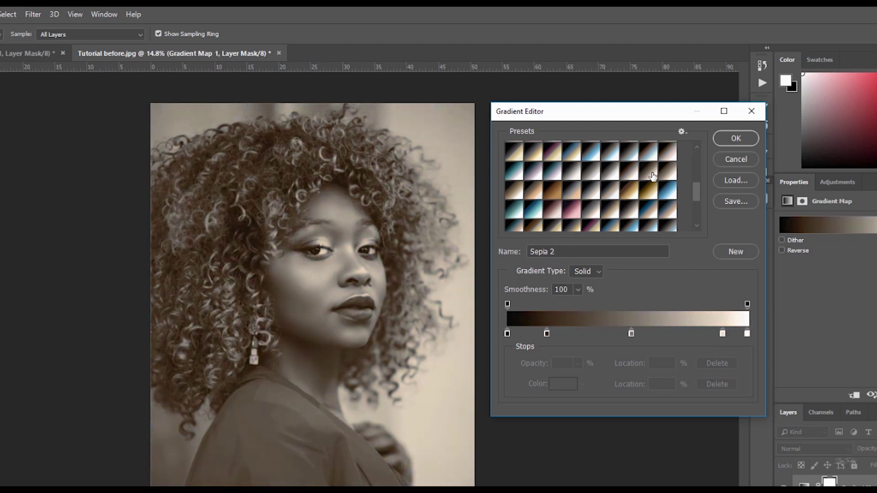
left_click(668, 172)
left_click(515, 198)
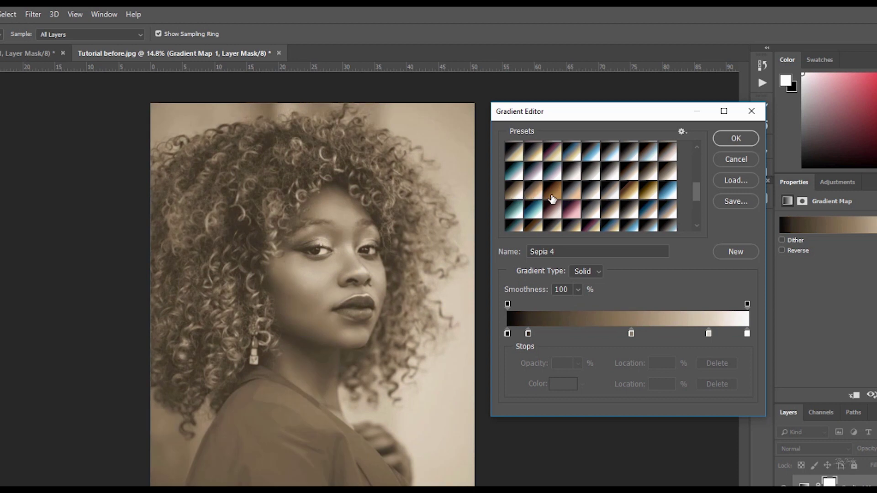
left_click(534, 193)
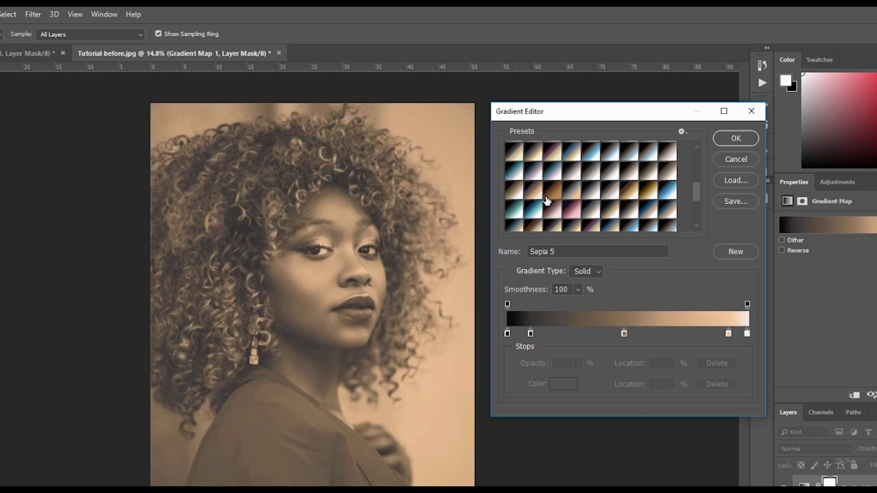
left_click(553, 198)
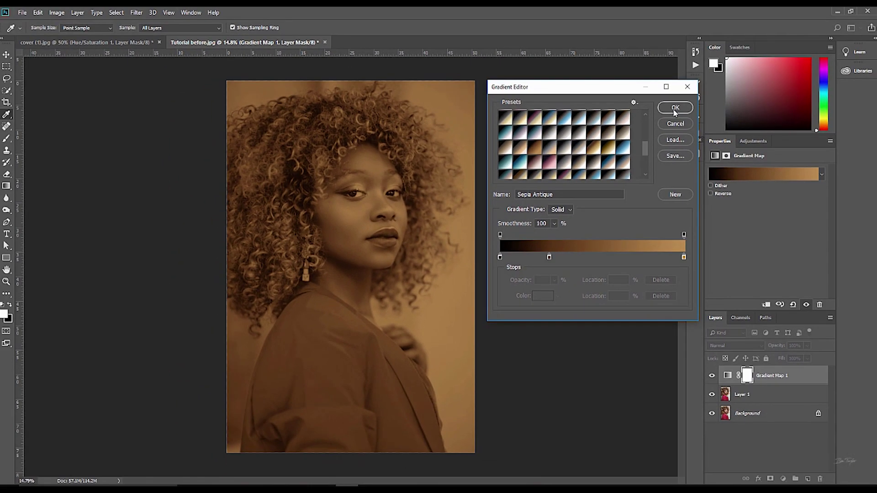
left_click(713, 129)
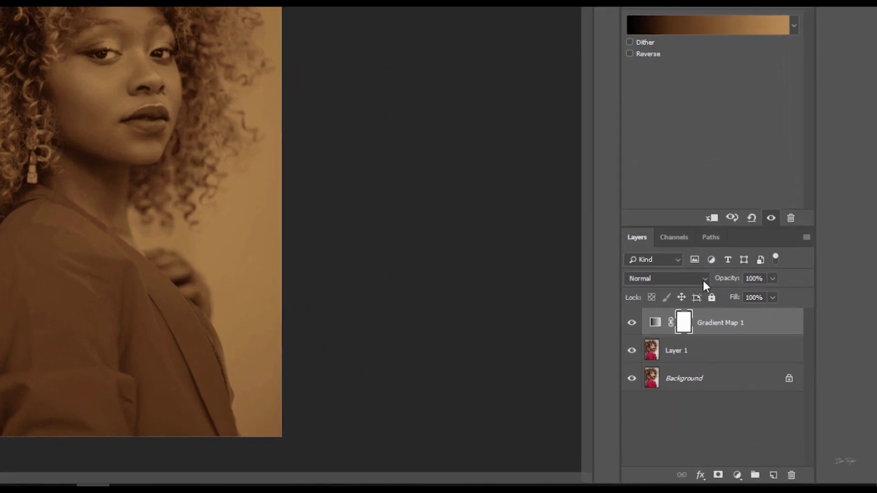
Set the Gradient Map layer's blend mode to Soft Light and lower its opacity to 24%.
left_click(705, 279)
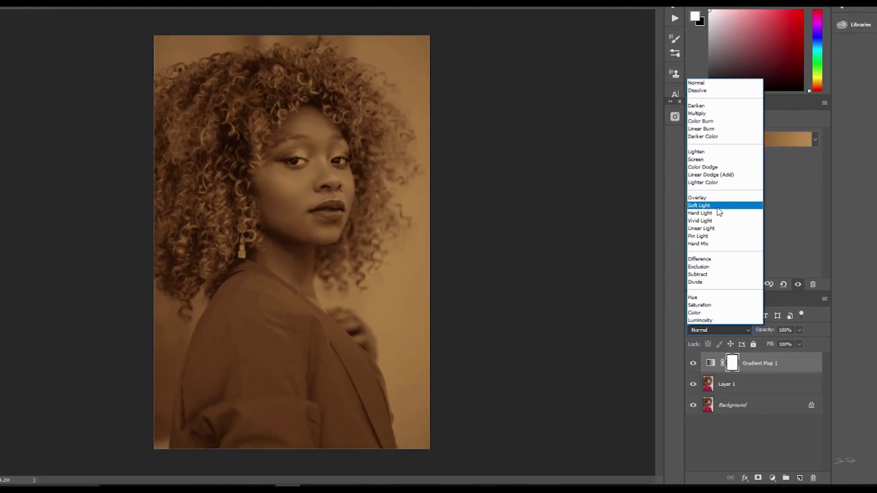
left_click(664, 114)
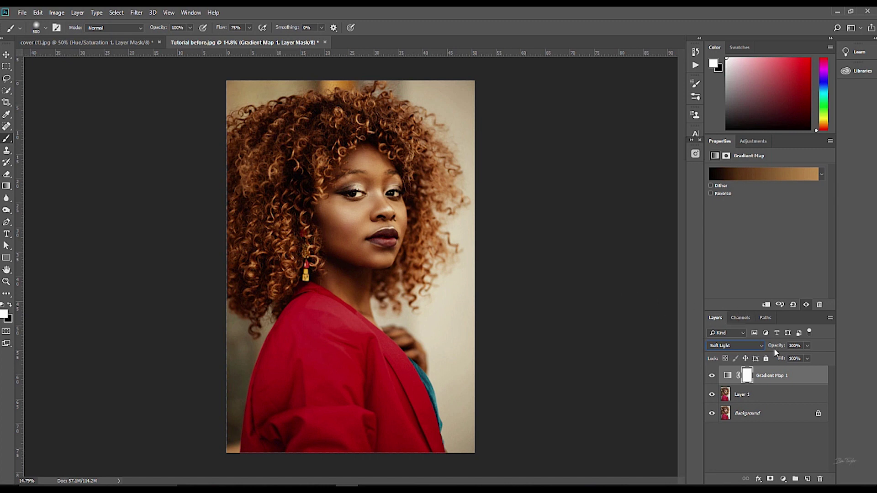
left_click_drag(779, 349, 749, 350)
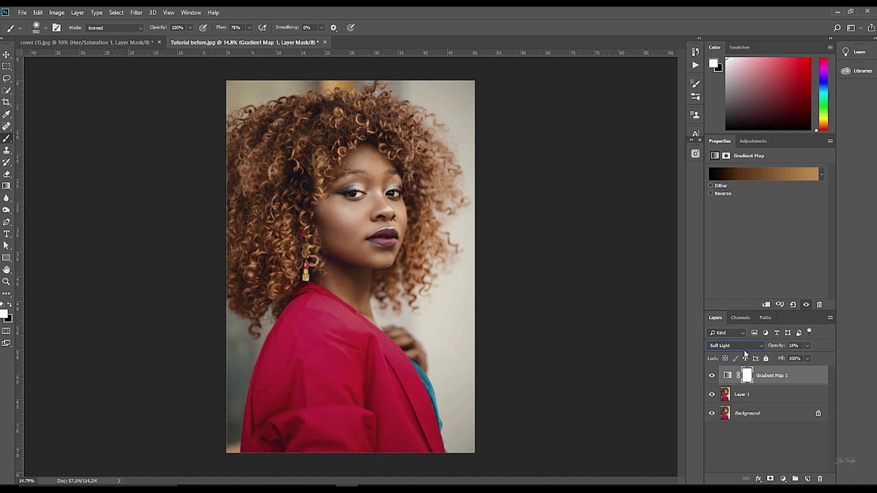
Check the portrait with and without the Gradient Map layer, and invert its layer mask to black.
left_click(713, 377)
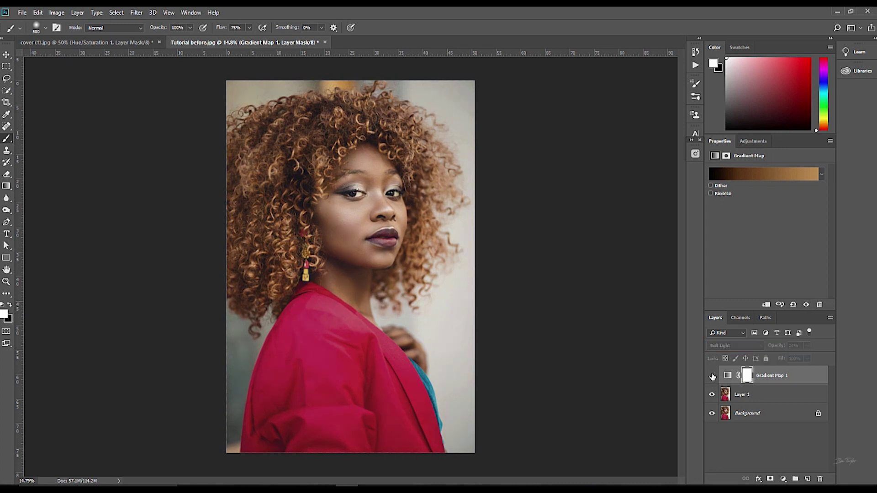
left_click(712, 376)
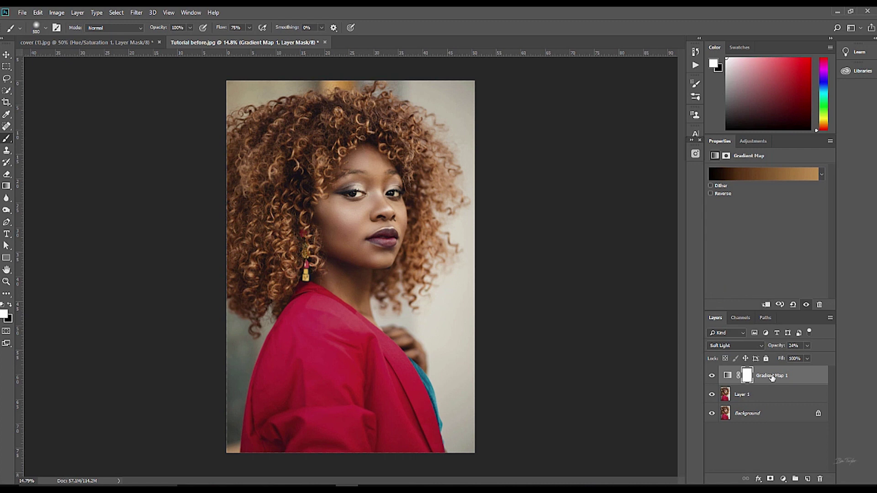
key("ctrl+i")
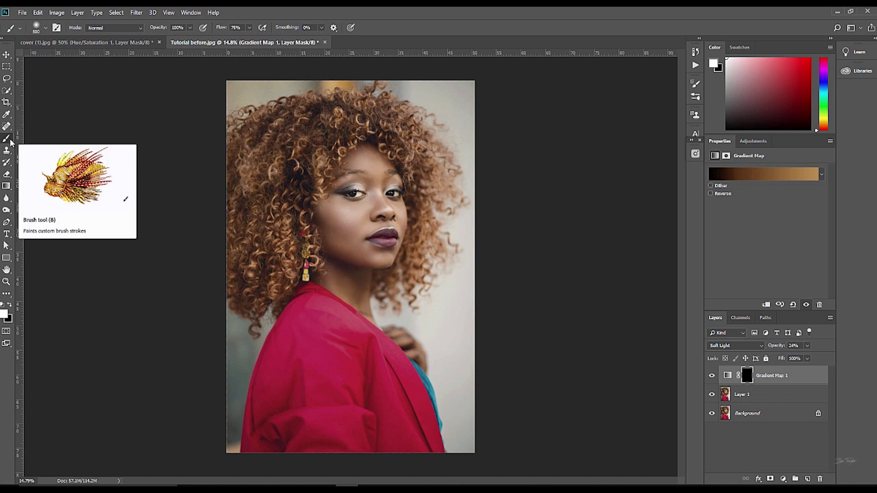
Paint over the woman's face on the Gradient Map layer's mask with white, using a smaller brush of about 300 px.
left_click(5, 319)
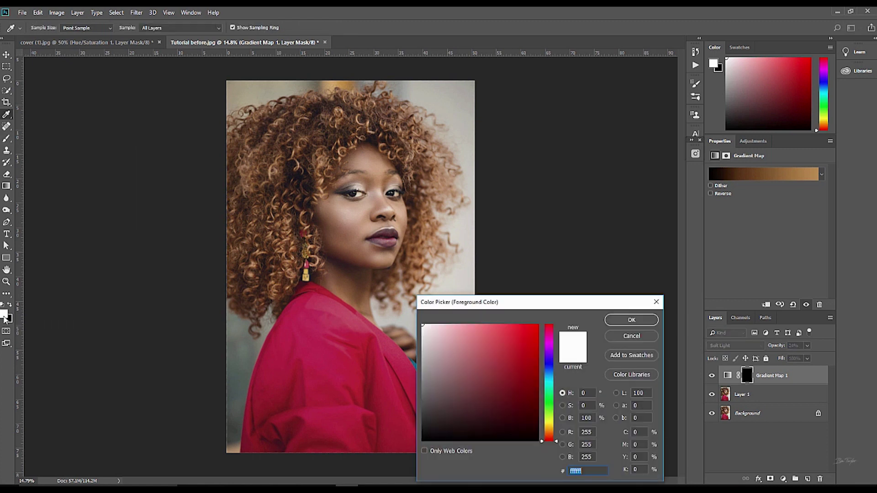
left_click(632, 321)
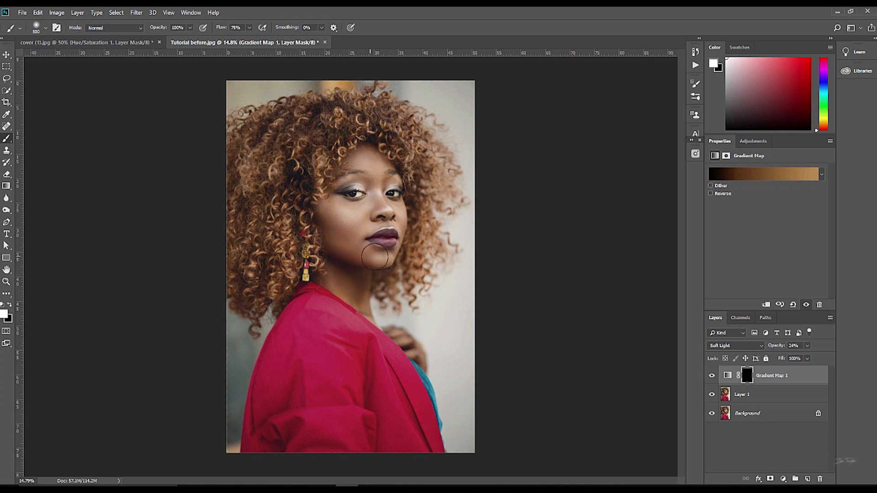
key("bracketleft")
key("bracketleft")
key("bracketleft")
key("bracketleft")
mouse_move(404, 239)
left_mouse_down()
mouse_move(401, 254)
mouse_move(396, 248)
left_mouse_up()
key("bracketright")
left_click_drag(368, 209, 357, 209)
Compare the portrait with the masked Gradient Map layer hidden and shown.
left_click(714, 376)
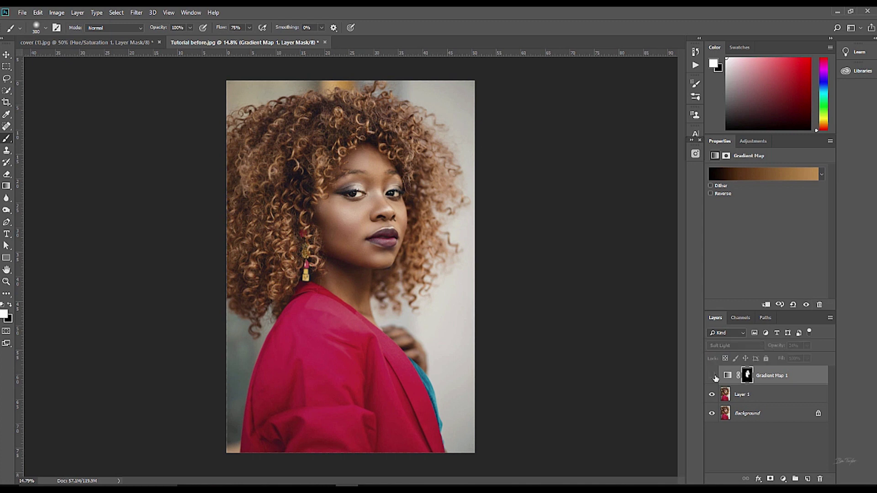
left_click(714, 376)
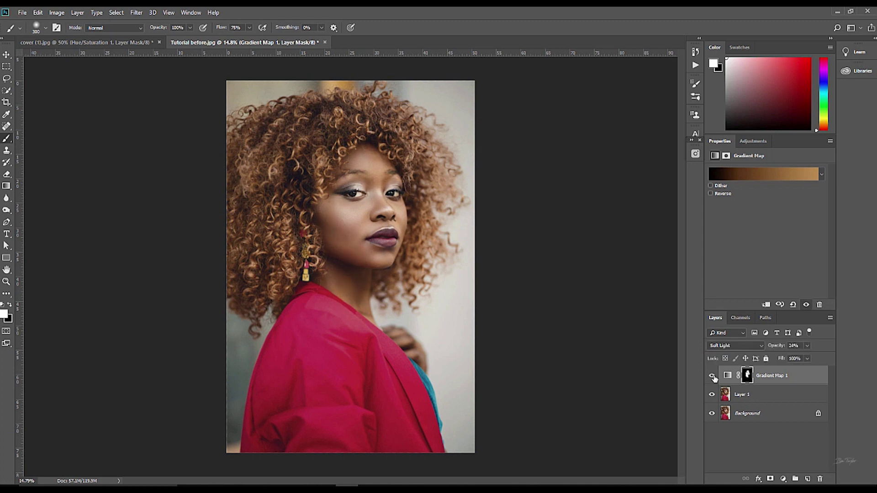
left_click(714, 376)
left_click(714, 376)
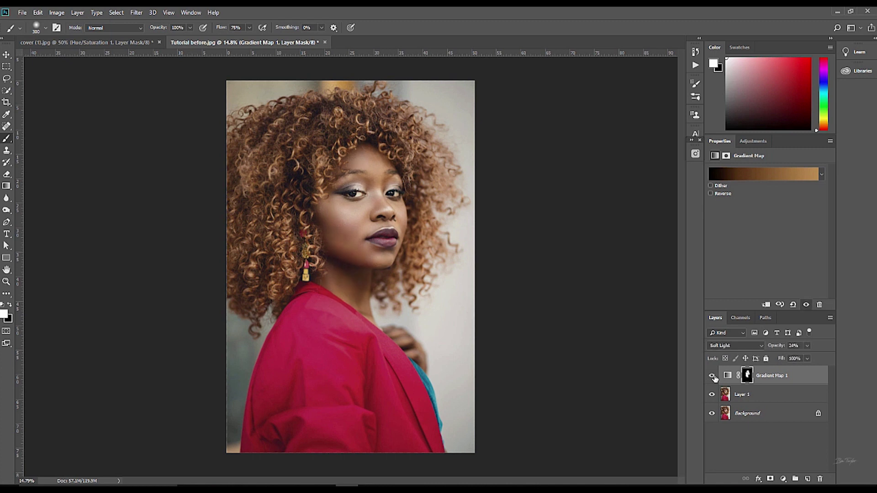